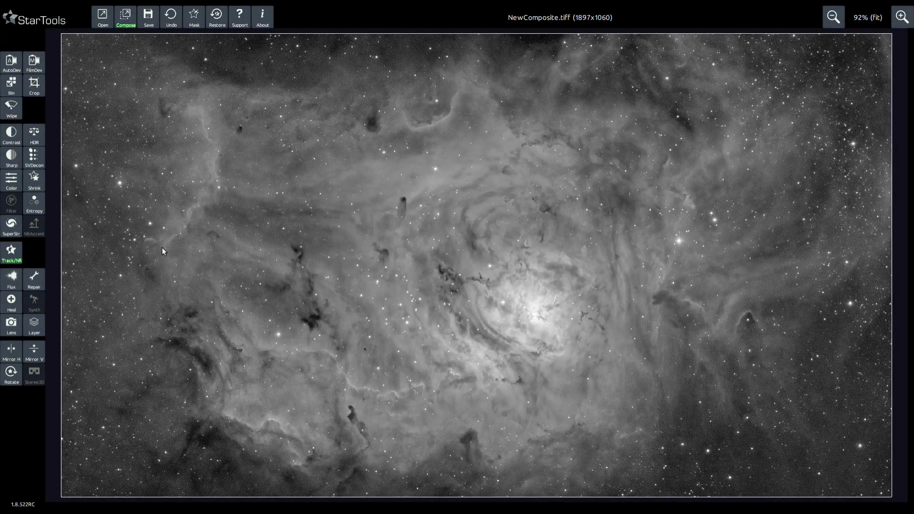
# In the Color module, apply the SHO(HST) preset, then the SHO:OHS preset.
pyautogui.click(11, 180)
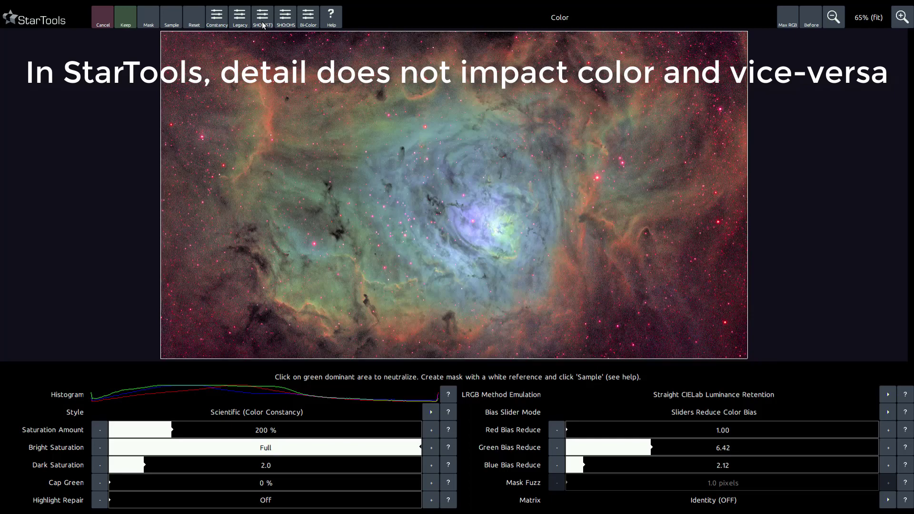
pyautogui.click(262, 21)
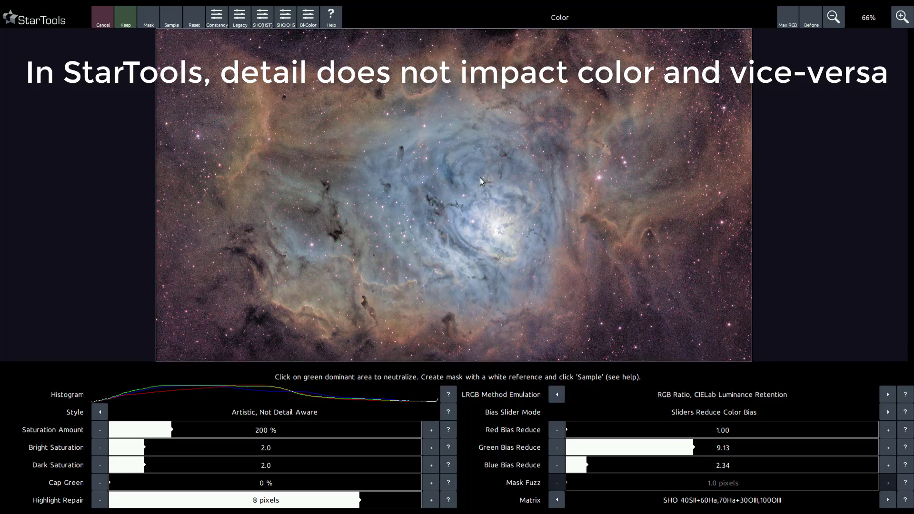
pyautogui.scroll(2, 480, 178)
pyautogui.moveTo(480, 178); pyautogui.dragTo(459, 31)
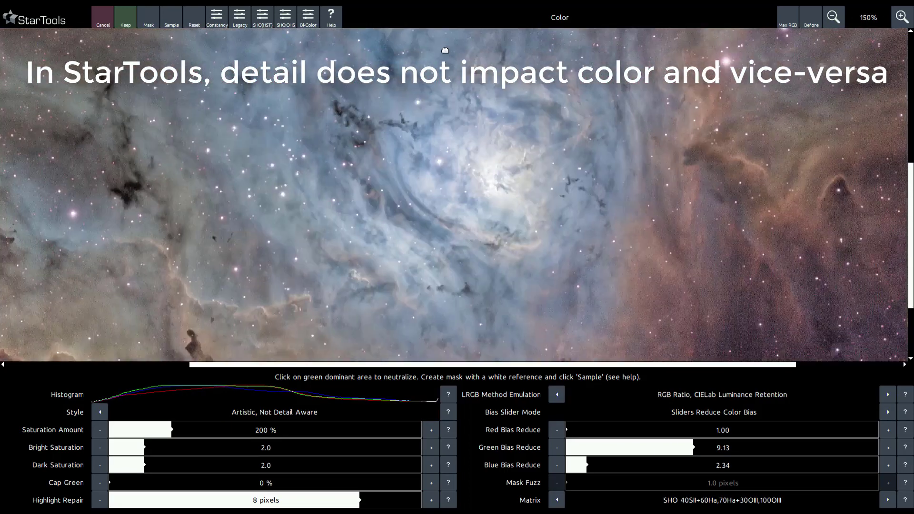
pyautogui.click(286, 19)
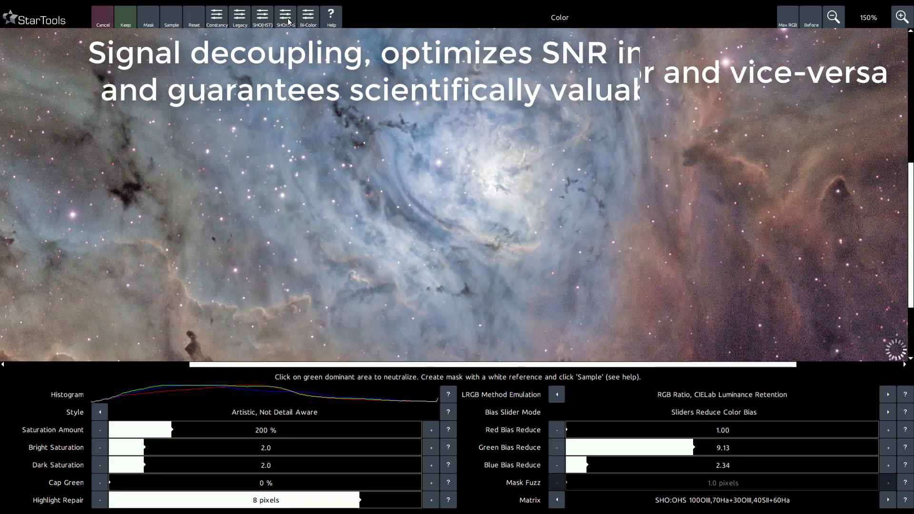
# Choose the SHO:OHS 100OIII,50Ha+50OIII,50SII+50Ha colour matrix.
pyautogui.click(732, 501)
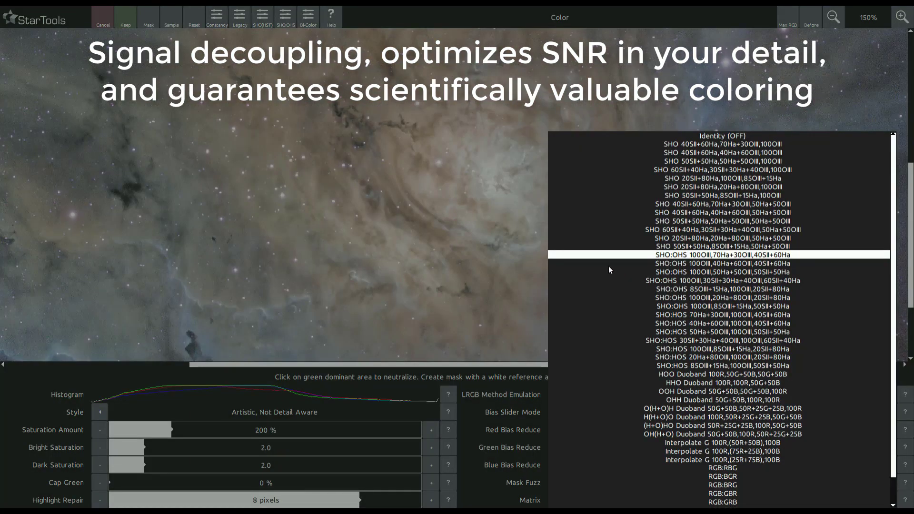
pyautogui.click(690, 272)
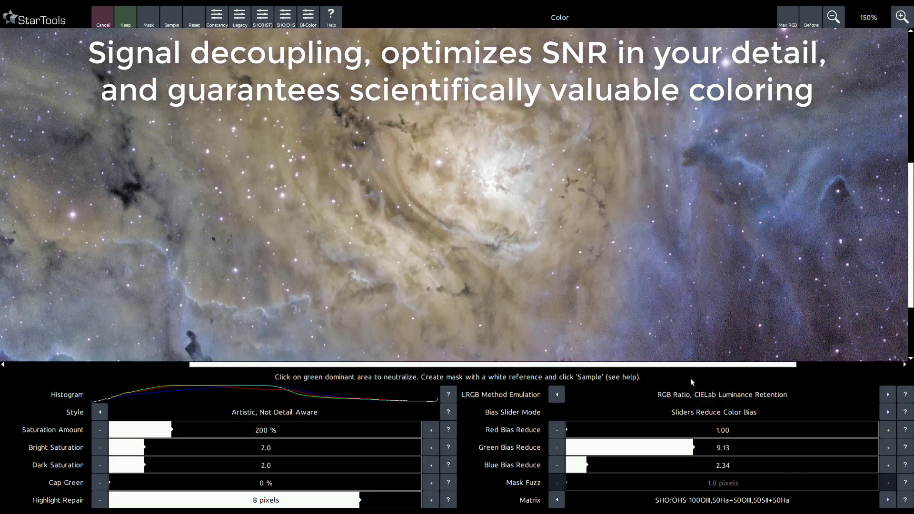
pyautogui.click(699, 499)
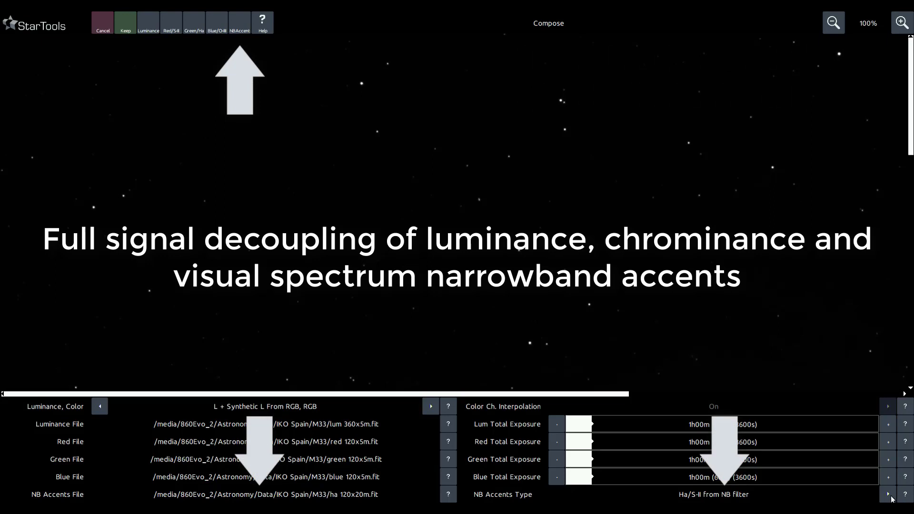
# Cycle the NB Accents type past O-III/Hb and Duo/Tri/Quadband, then start NBAccent on M33.
pyautogui.click(889, 495)
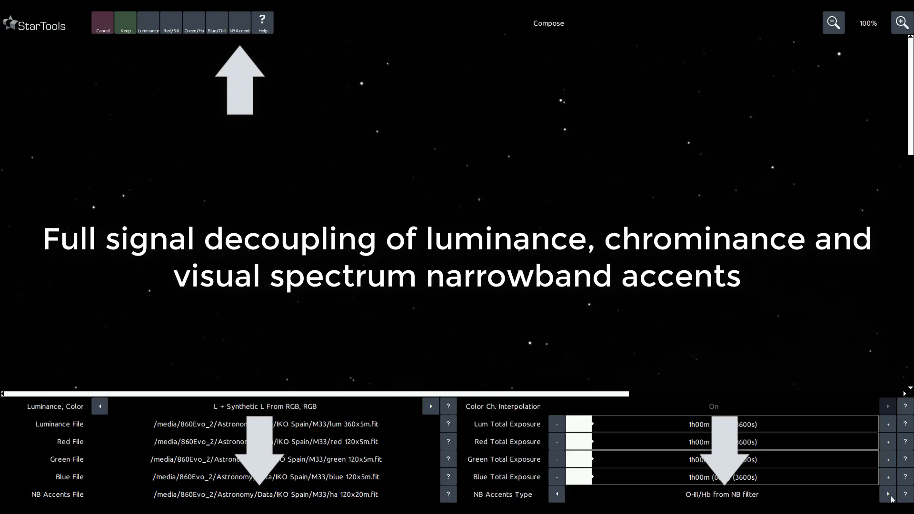
pyautogui.click(889, 495)
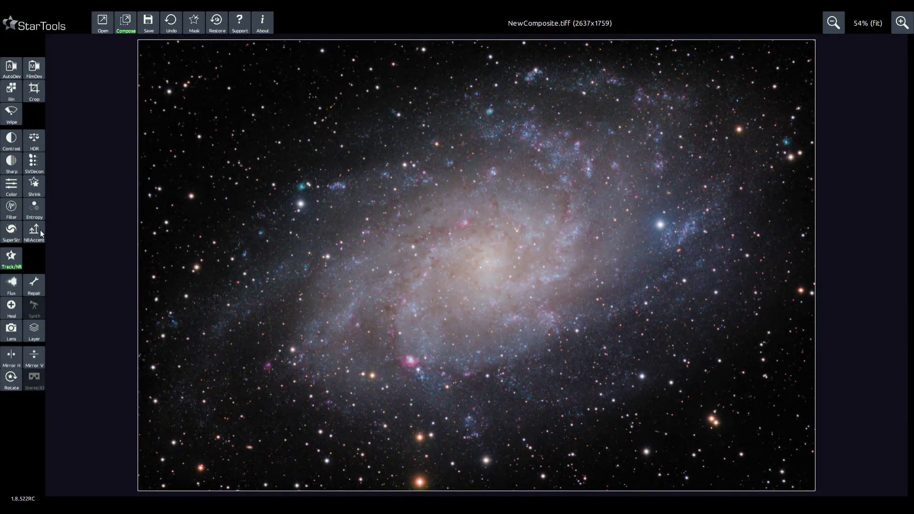
pyautogui.click(41, 234)
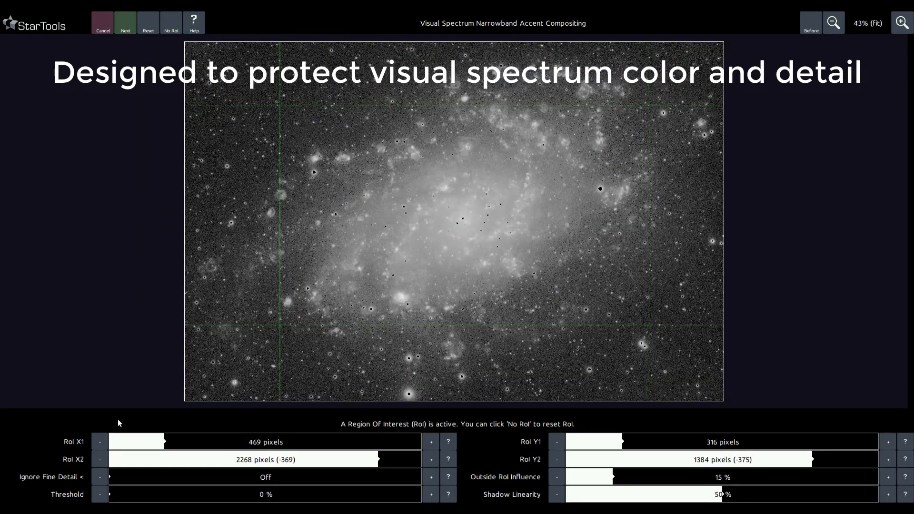
# Ignore detail below 7 pixels, apply the galaxy accent preset, and raise accent gamma to about 2.89.
pyautogui.click(143, 478)
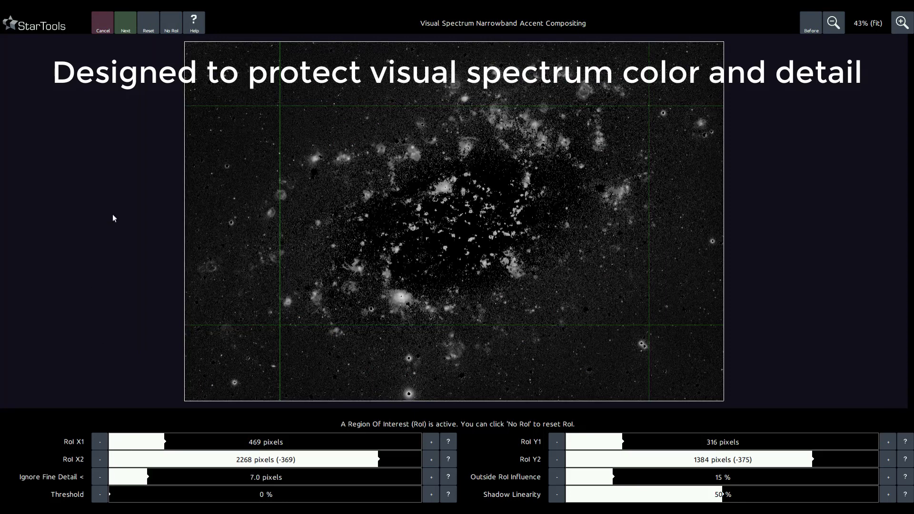
pyautogui.click(128, 28)
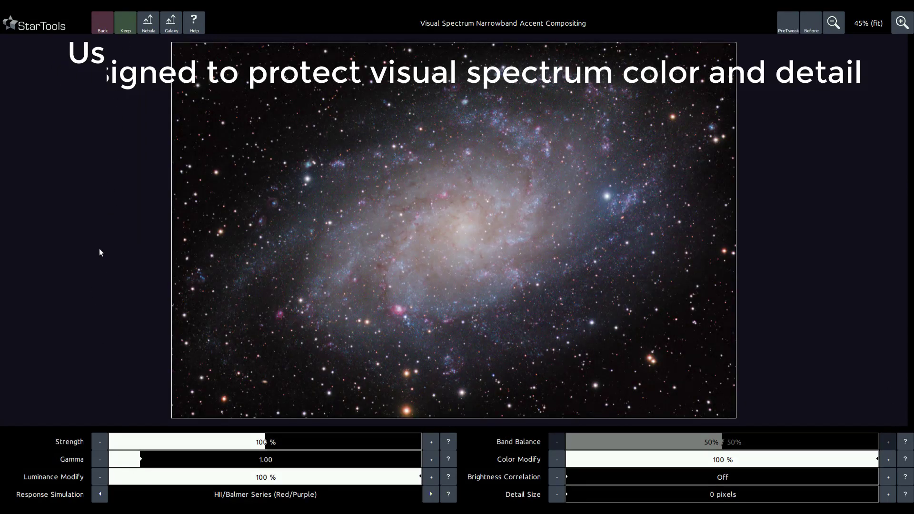
pyautogui.click(165, 27)
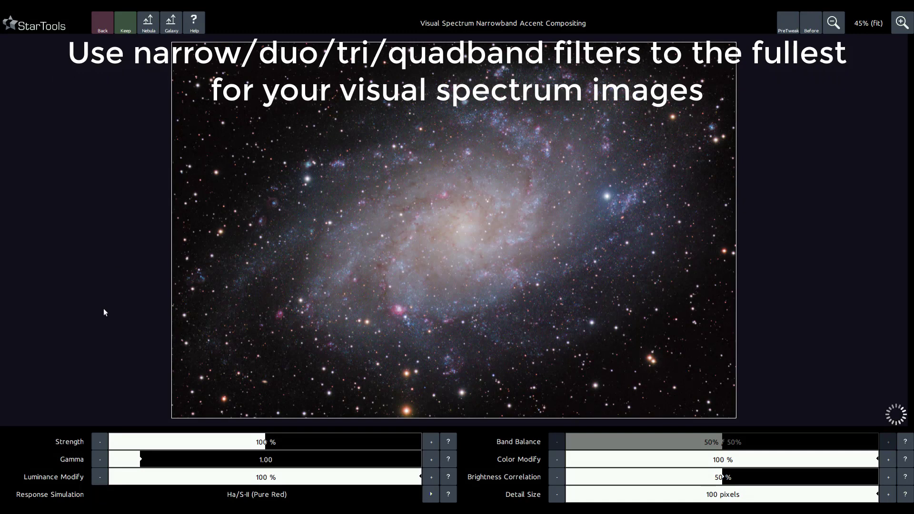
pyautogui.moveTo(184, 463); pyautogui.dragTo(206, 461)
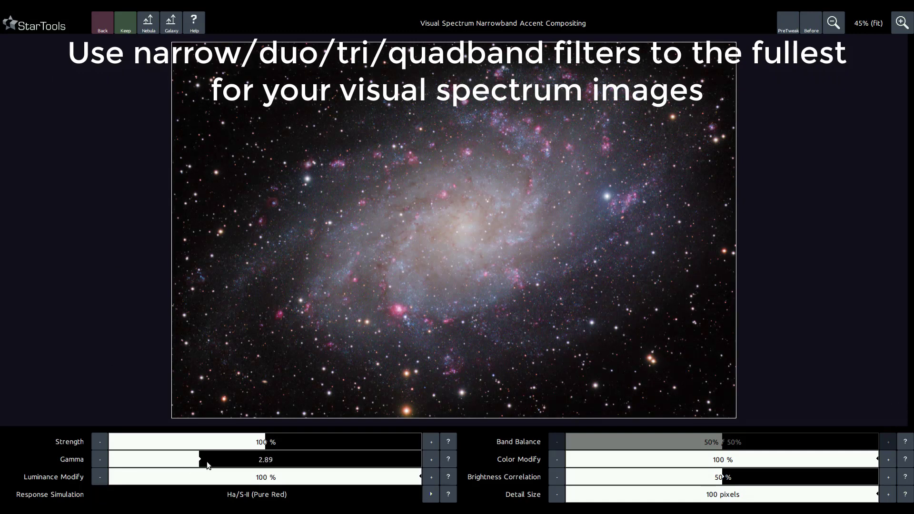
# Toggle Before/After to compare the H-alpha-accented galaxy with the original.
pyautogui.scroll(1, 418, 248)
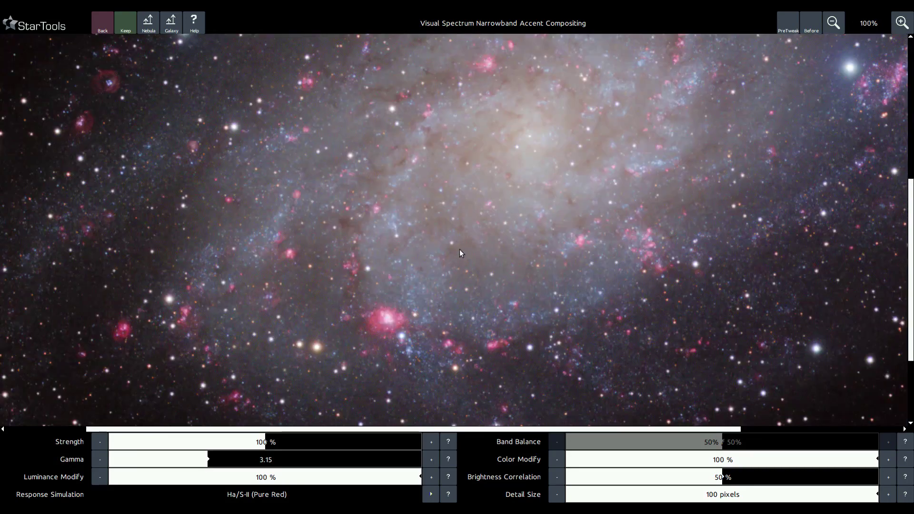
pyautogui.click(811, 27)
pyautogui.click(812, 26)
pyautogui.click(811, 26)
pyautogui.click(812, 26)
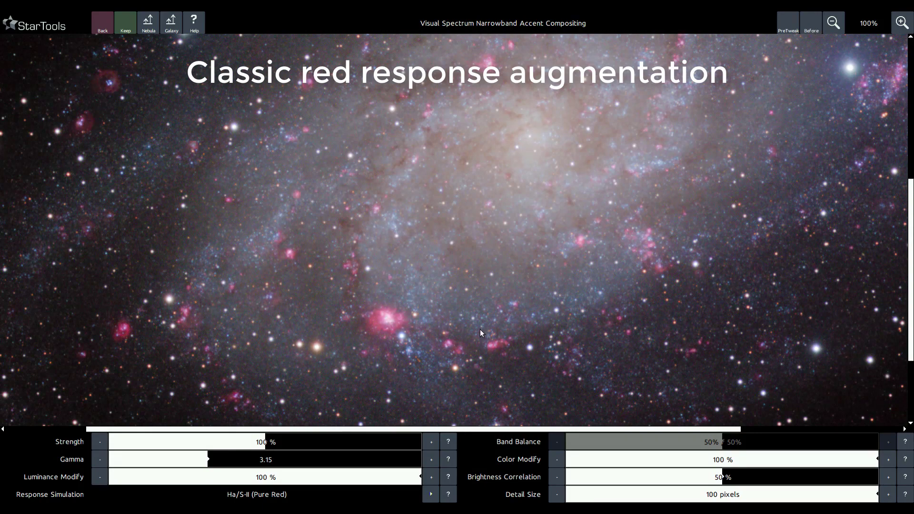
# Switch the response to HII/Balmer Series (Red/Purple) and compare against the original again.
pyautogui.click(429, 499)
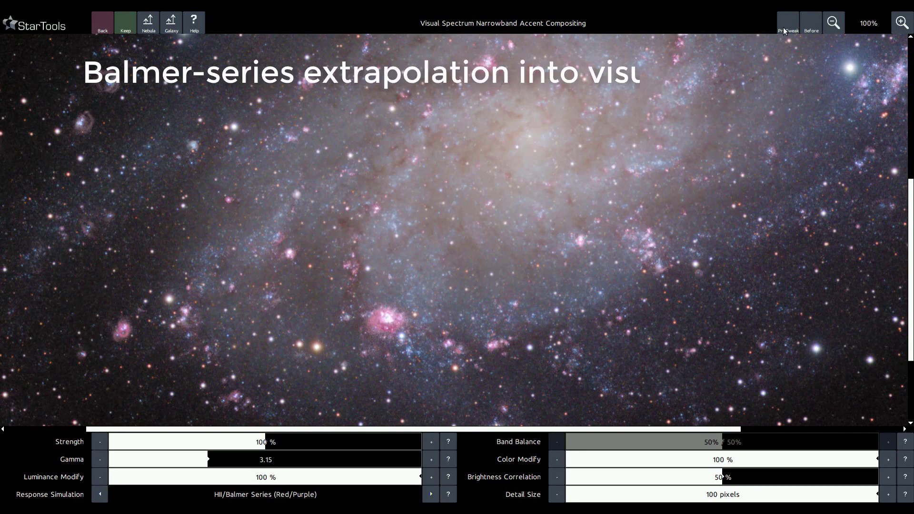
pyautogui.click(810, 27)
pyautogui.click(810, 27)
pyautogui.click(810, 27)
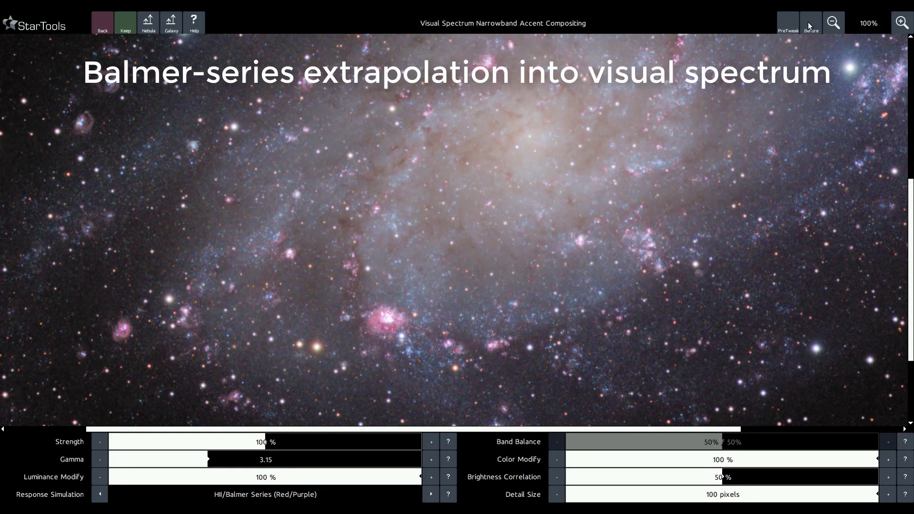
pyautogui.click(808, 25)
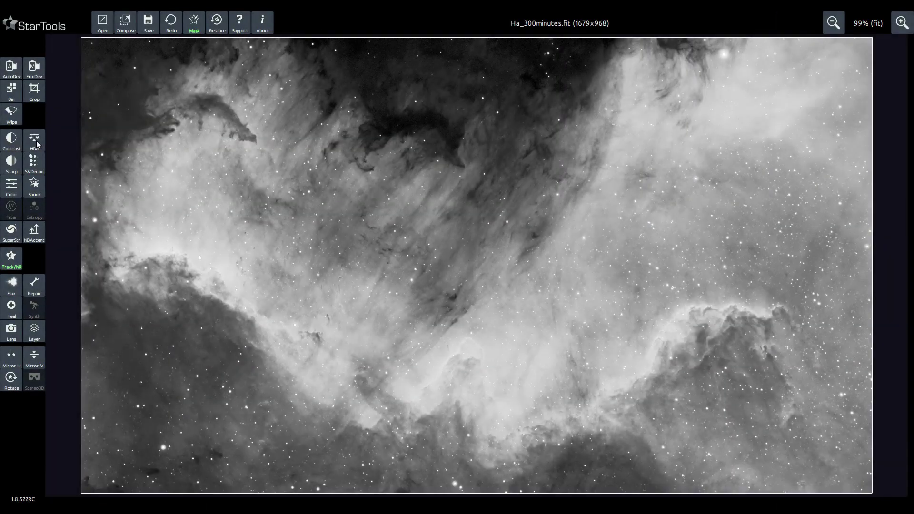
# In HDR, try the Tame and 50% detail boost presets, then keep the 1.25 highlight/shadow gamma preset.
pyautogui.click(35, 141)
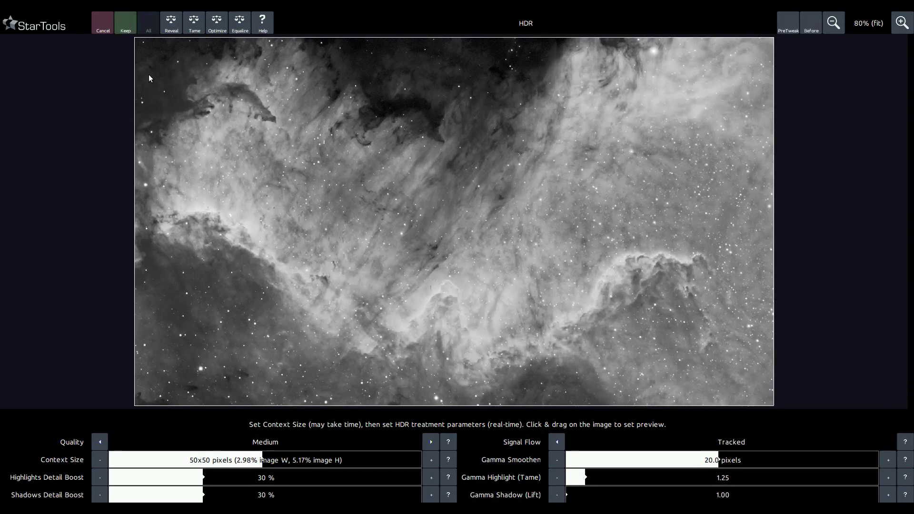
pyautogui.click(194, 22)
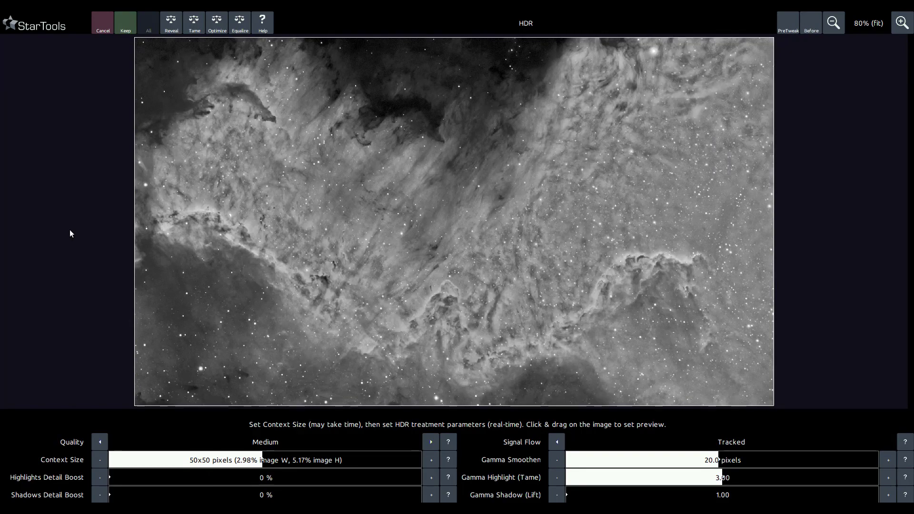
pyautogui.click(210, 28)
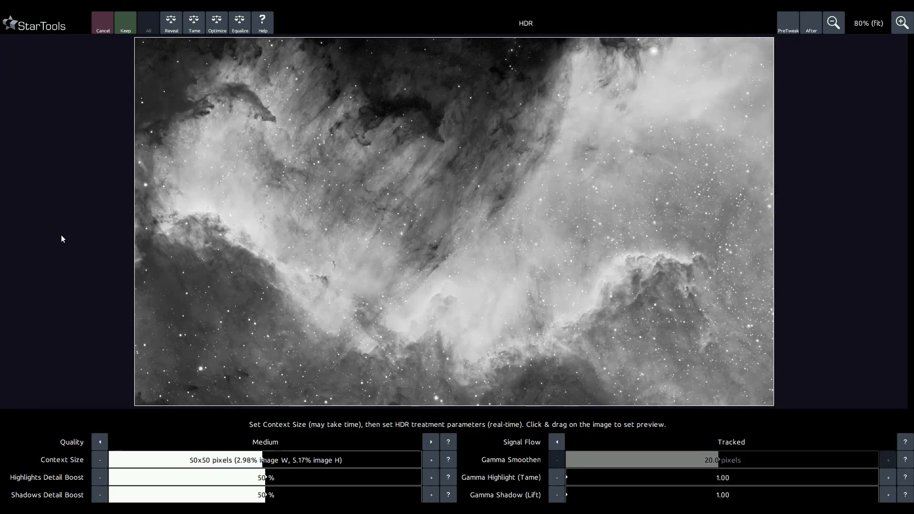
pyautogui.click(240, 22)
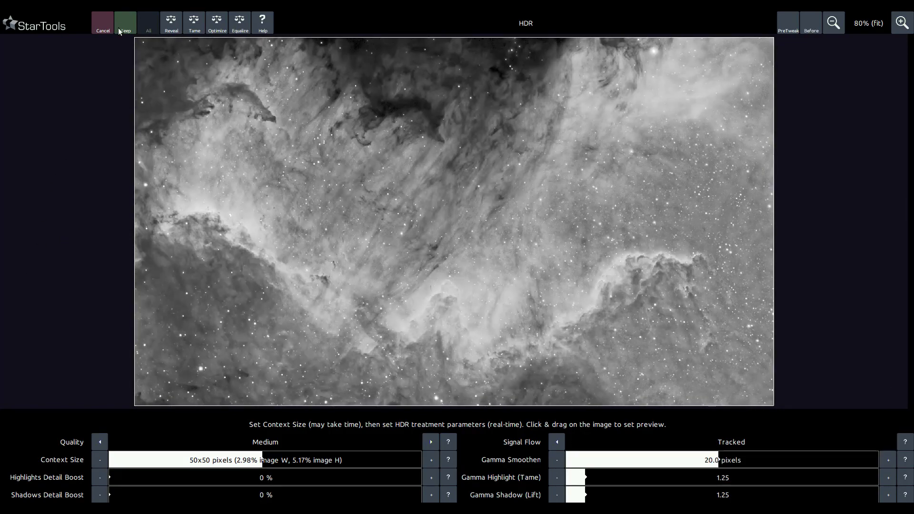
pyautogui.click(103, 23)
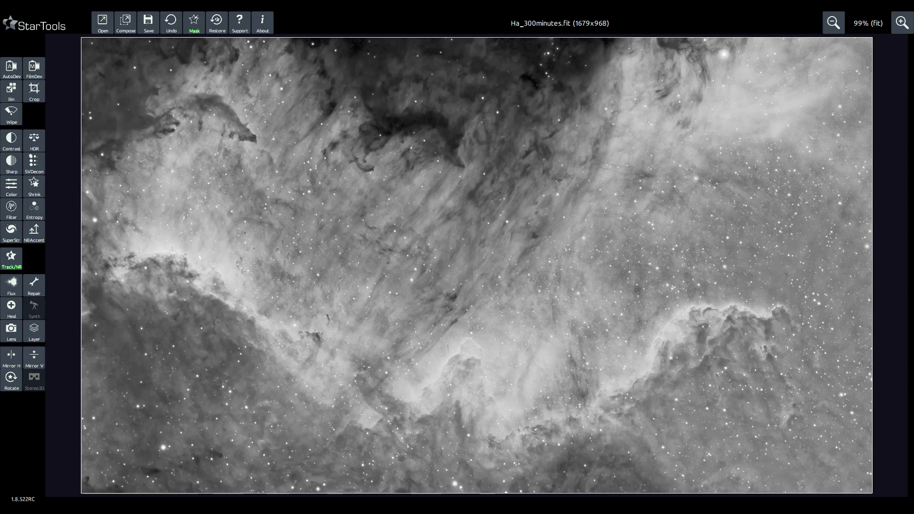
# In Sharp, try the DSOLight, DSODark and DSO presets and toggle the Protection modes.
pyautogui.click(11, 162)
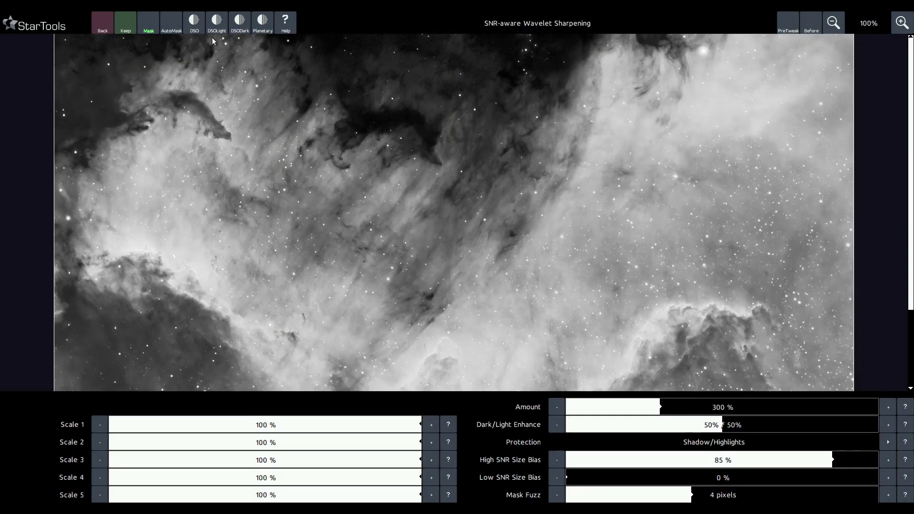
pyautogui.click(217, 23)
pyautogui.click(240, 23)
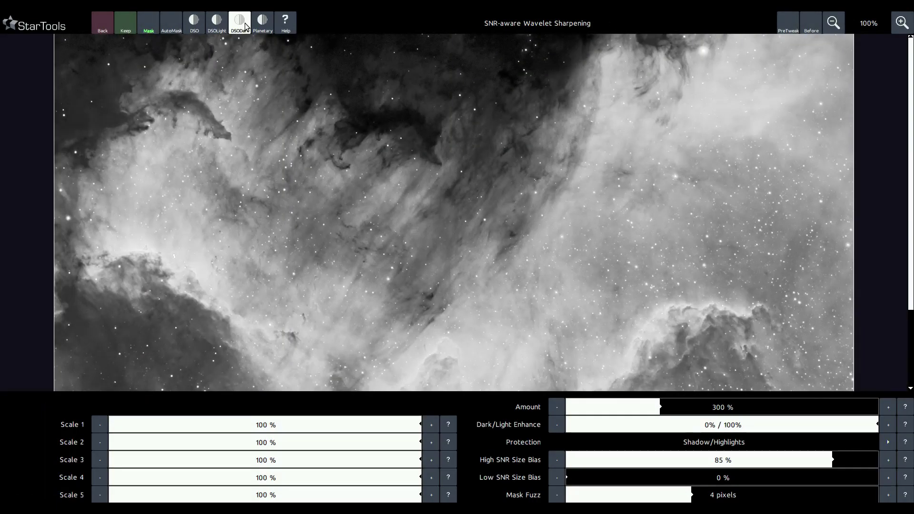
pyautogui.click(194, 27)
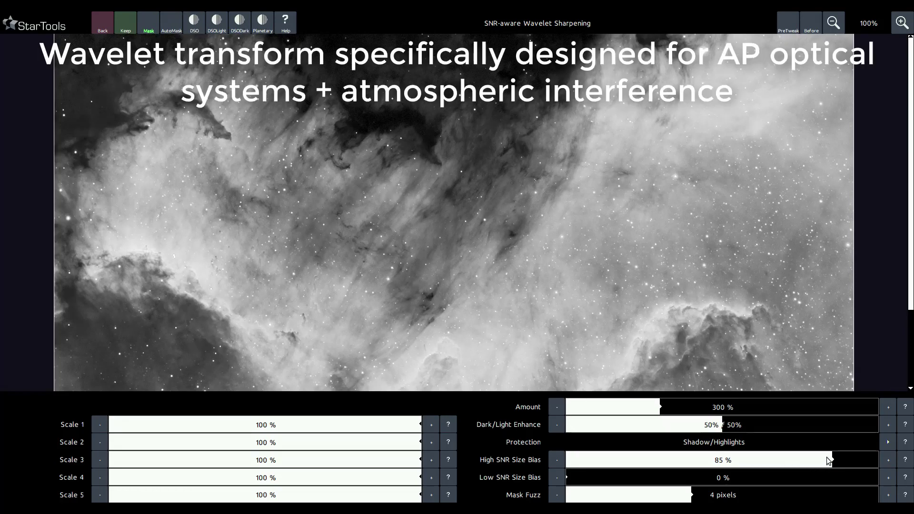
pyautogui.click(889, 442)
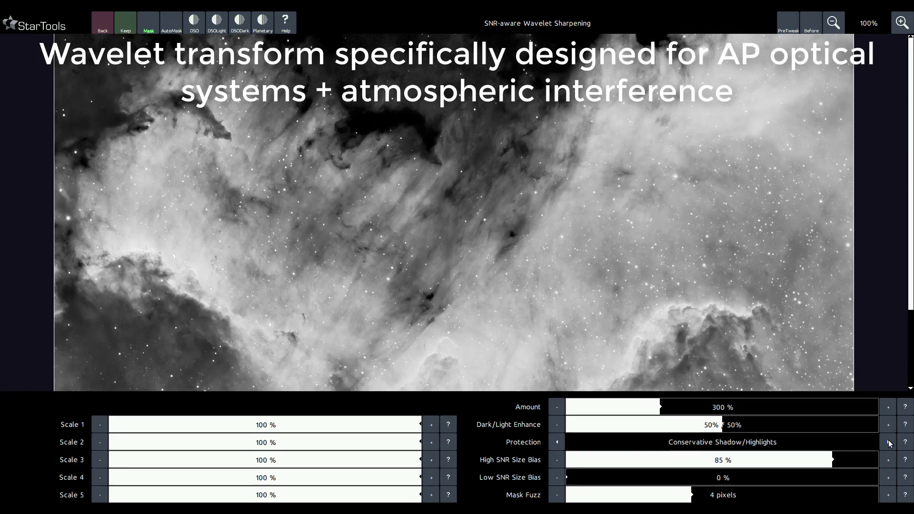
pyautogui.click(889, 443)
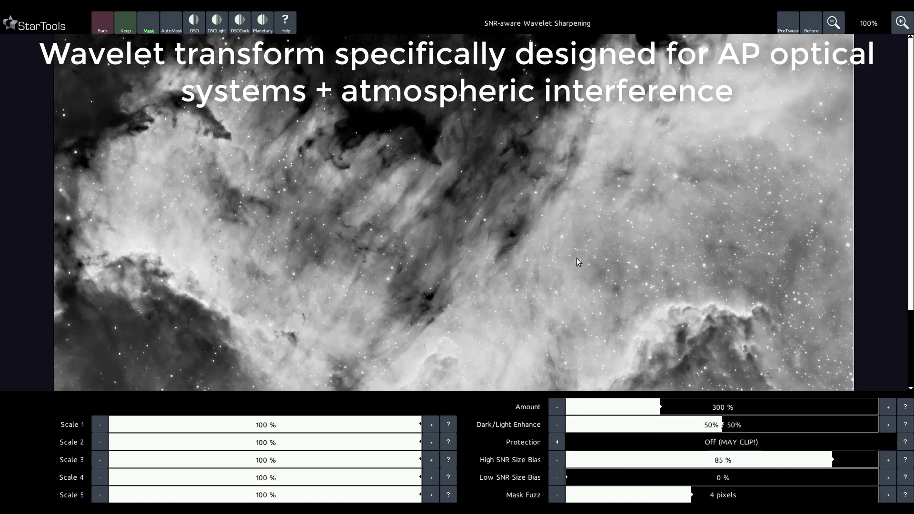
# Settle on balanced 50/50 sharpening at 135% amount with Conservative Shadow/Highlights protection.
pyautogui.click(218, 28)
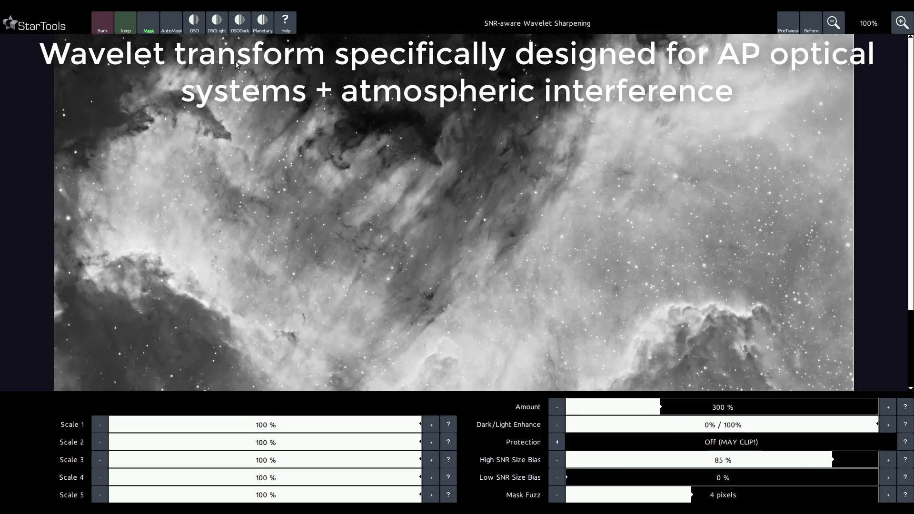
pyautogui.click(239, 28)
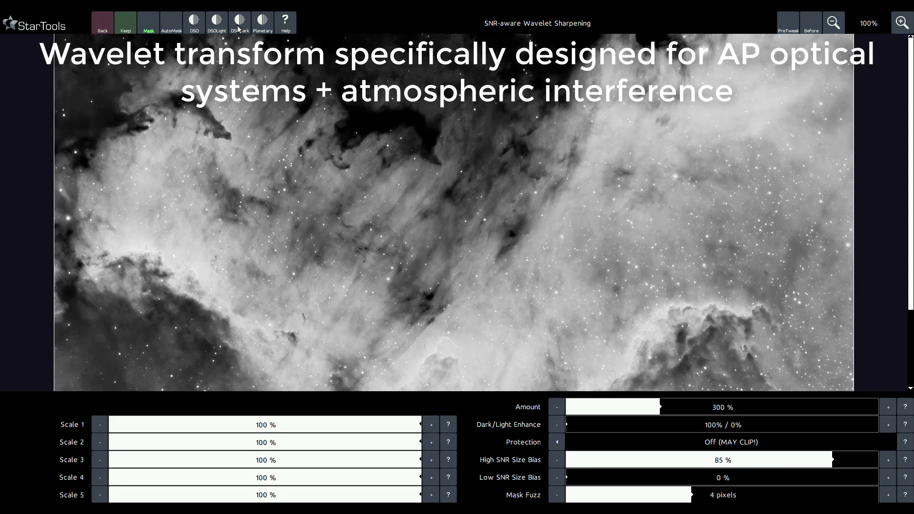
pyautogui.click(195, 29)
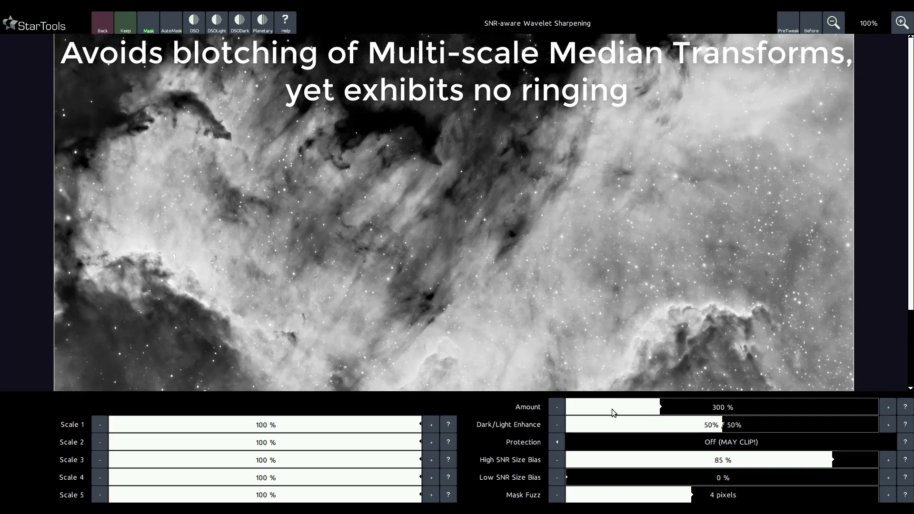
pyautogui.moveTo(613, 410); pyautogui.dragTo(608, 408)
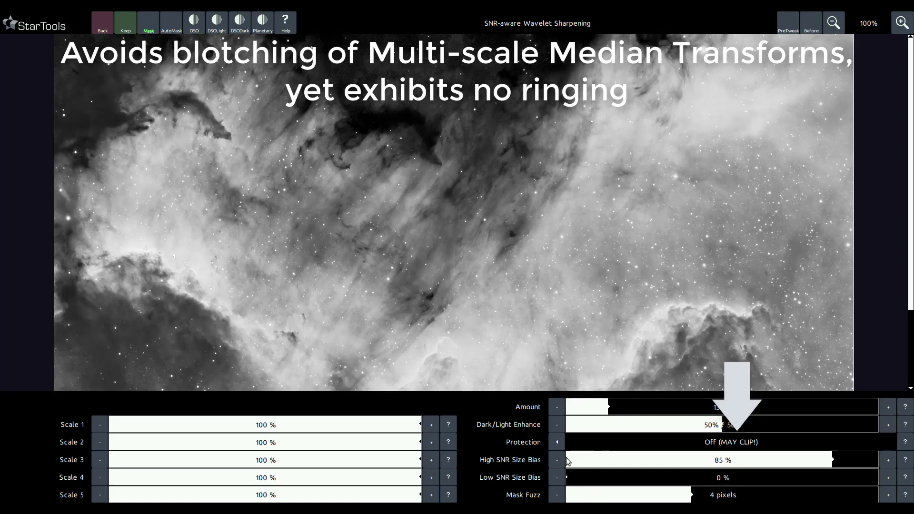
pyautogui.click(557, 443)
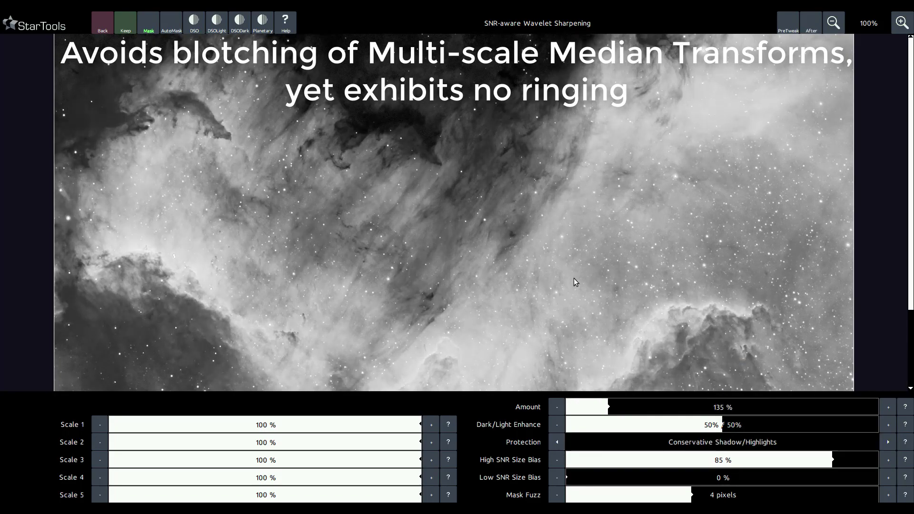